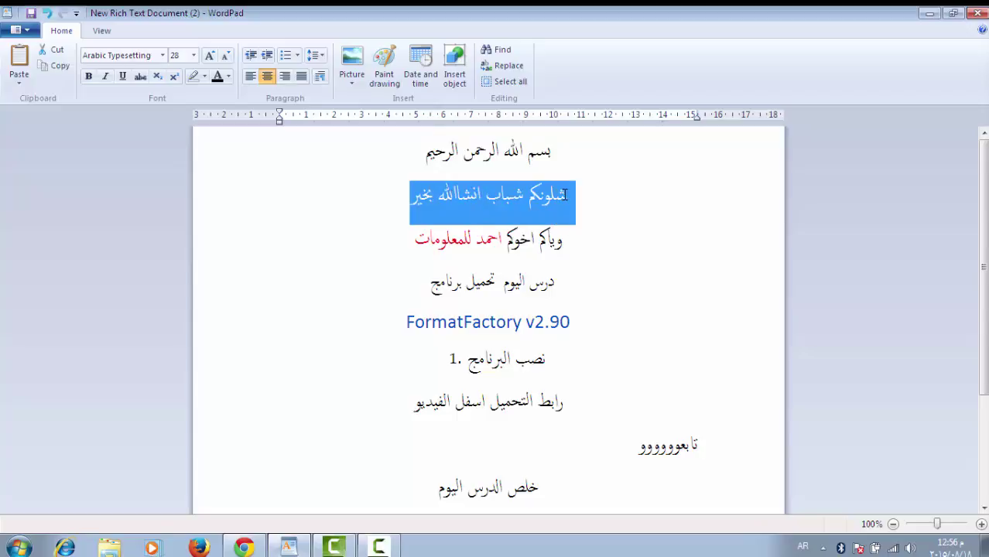
Recolour the red channel name in the third line of the document to aqua.
{"action": "mouse_move", "coordinate": [585, 263]}
{"action": "left_mouse_down"}
{"action": "mouse_move", "coordinate": [510, 250]}
{"action": "mouse_move", "coordinate": [588, 257]}
{"action": "left_mouse_up"}
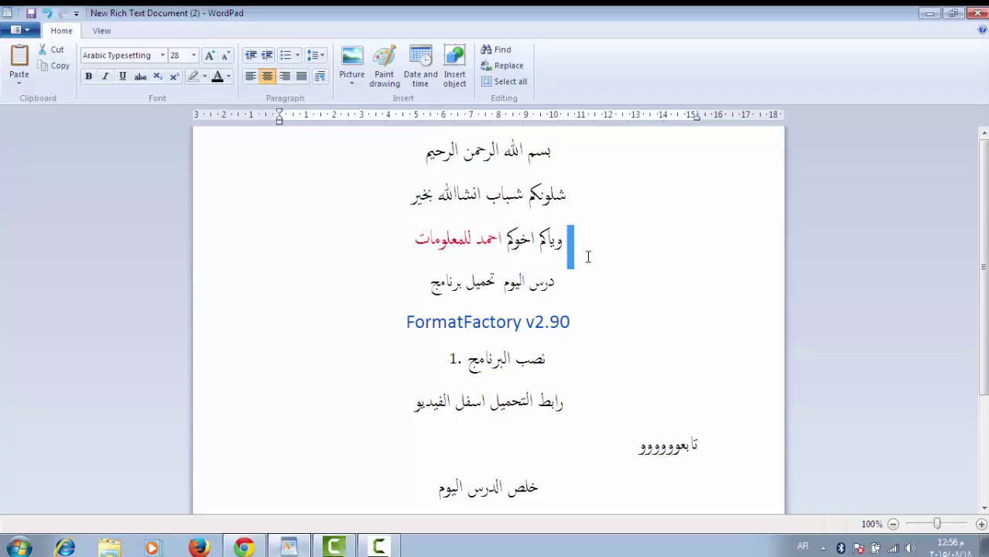
{"action": "left_click_drag", "start_coordinate": [502, 246], "coordinate": [569, 246]}
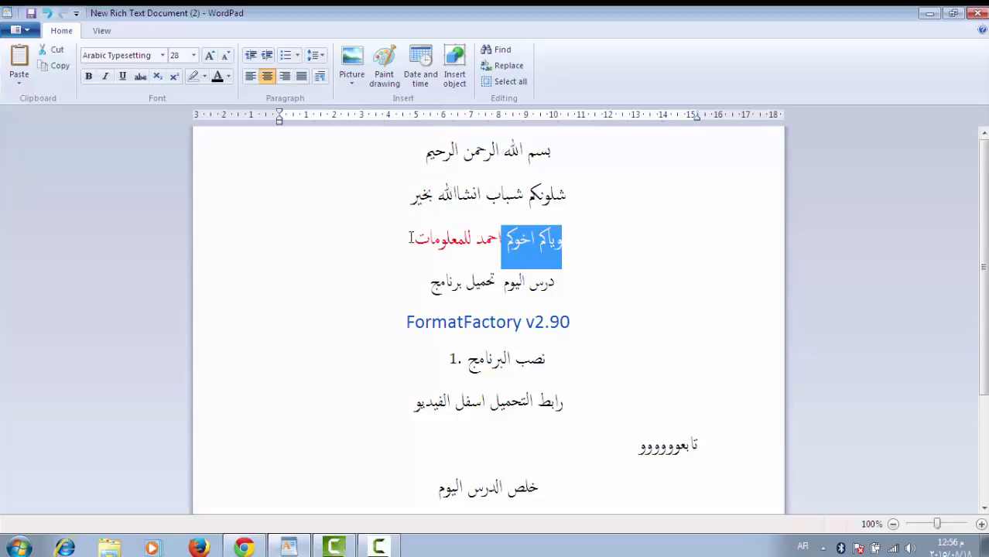
{"action": "left_click_drag", "start_coordinate": [411, 238], "coordinate": [424, 240]}
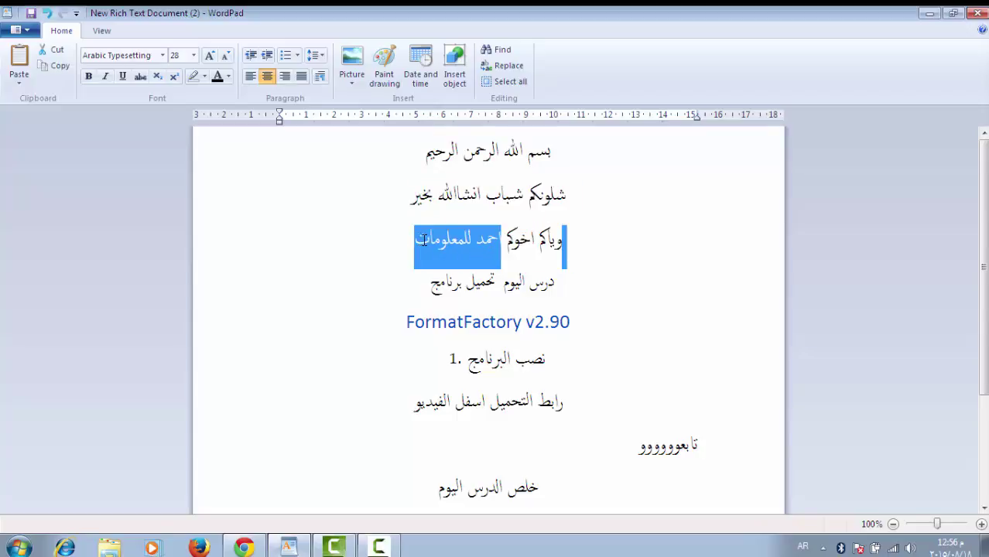
{"action": "left_click", "coordinate": [228, 78]}
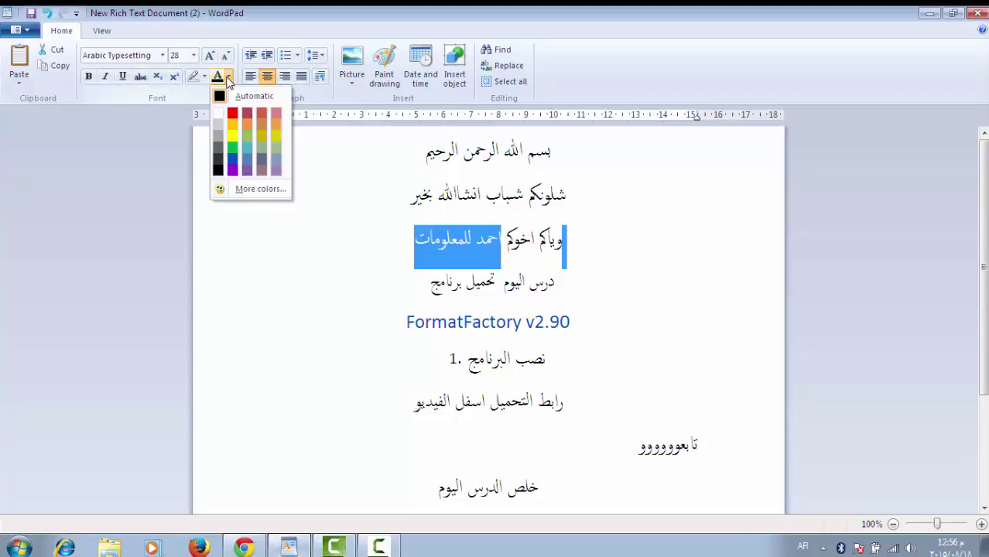
{"action": "left_click", "coordinate": [250, 148]}
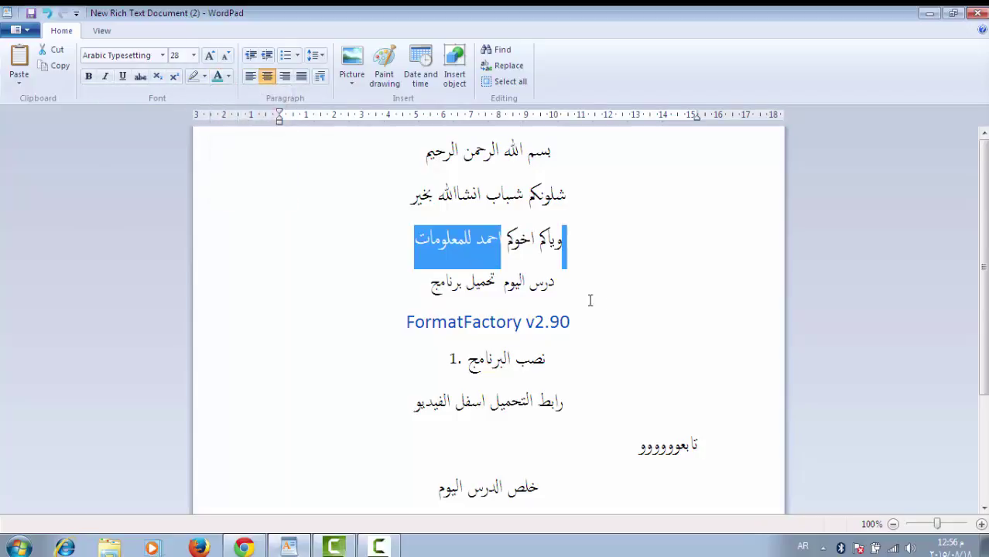
Insert two empty lines below the FormatFactory v2.90 heading and set the font size there to 36.
{"action": "left_click", "coordinate": [557, 281]}
{"action": "left_click_drag", "start_coordinate": [572, 301], "coordinate": [551, 283]}
{"action": "left_click", "coordinate": [586, 325]}
{"action": "mouse_move", "coordinate": [585, 324]}
{"action": "left_mouse_down"}
{"action": "mouse_move", "coordinate": [406, 325]}
{"action": "mouse_move", "coordinate": [588, 318]}
{"action": "left_mouse_up"}
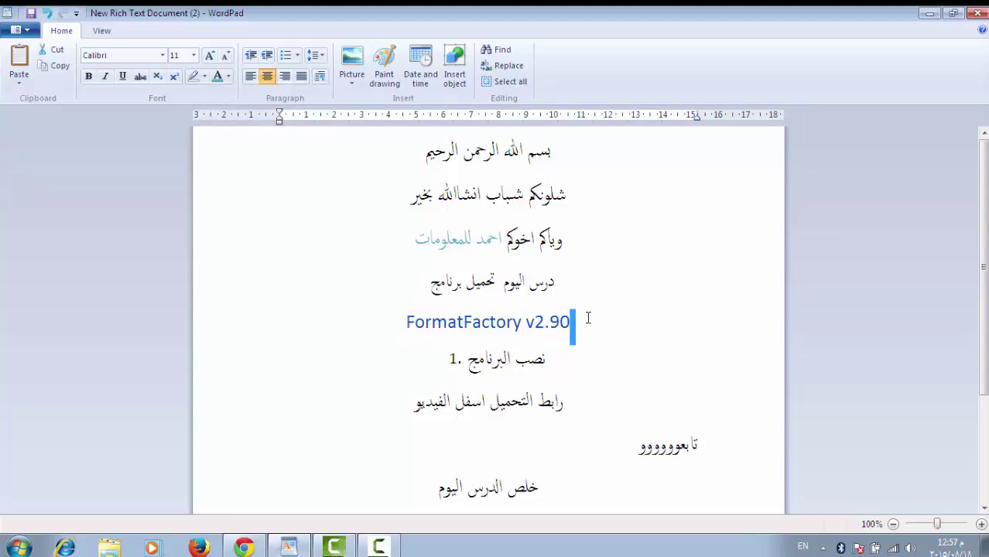
{"action": "left_click", "coordinate": [507, 341]}
{"action": "key", "text": "Return"}
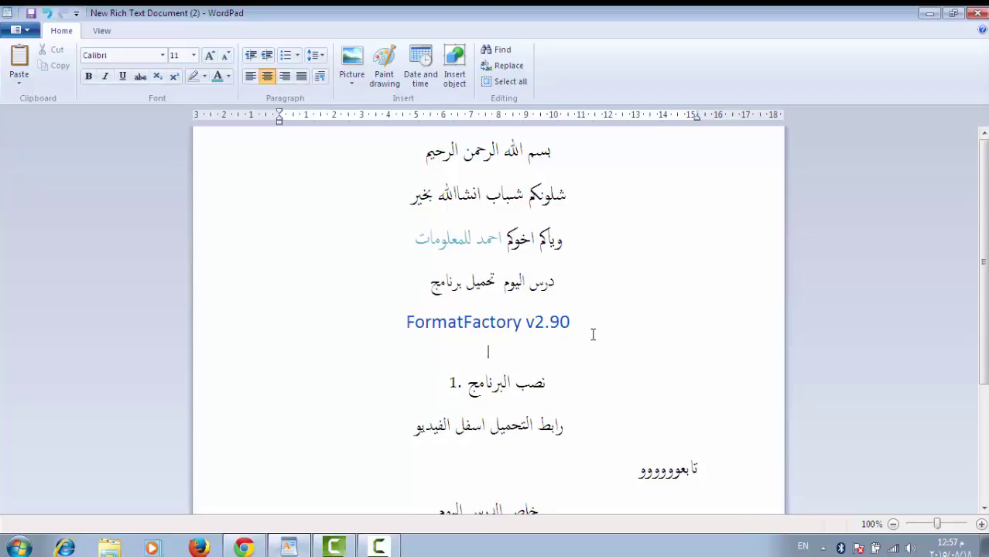
{"action": "key", "text": "Return"}
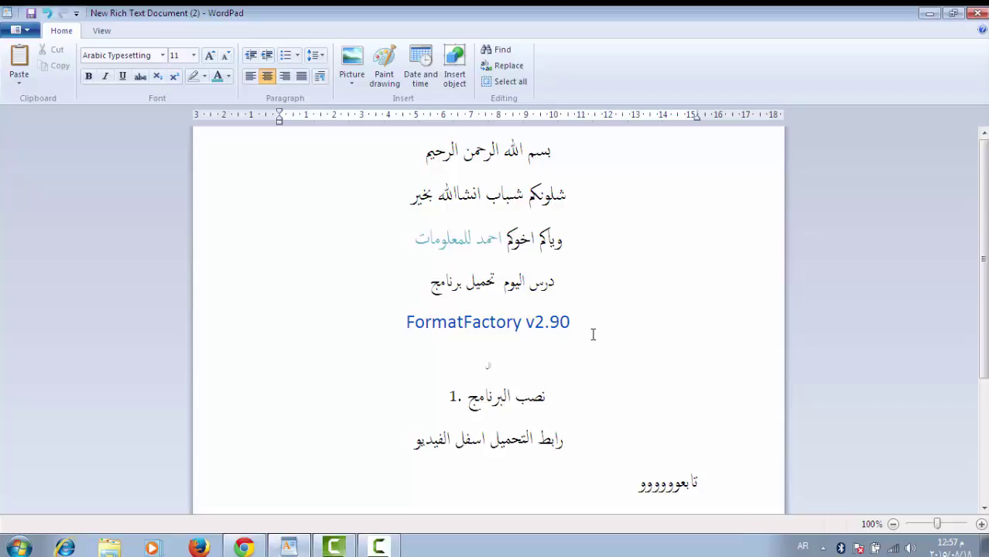
{"action": "type", "text": "ا"}
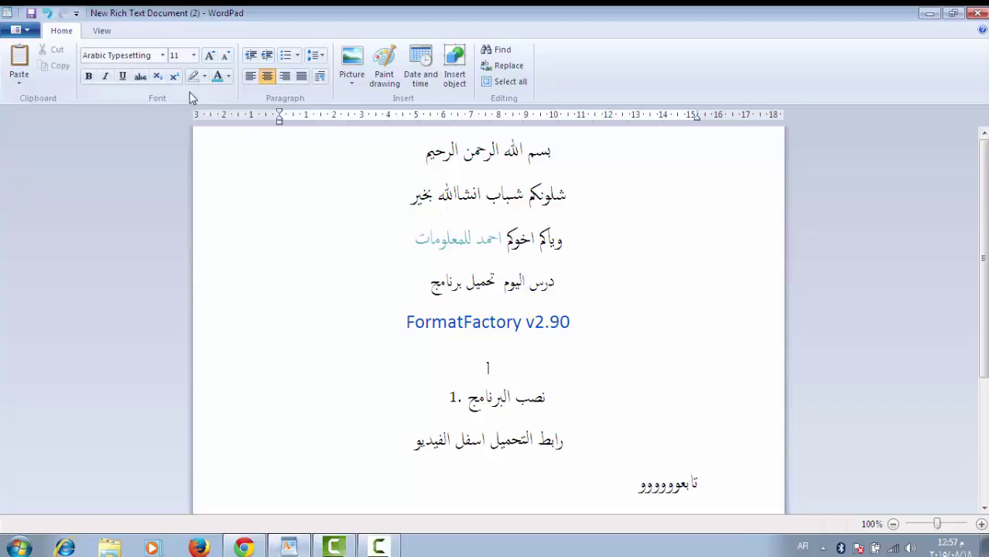
{"action": "left_click", "coordinate": [194, 55]}
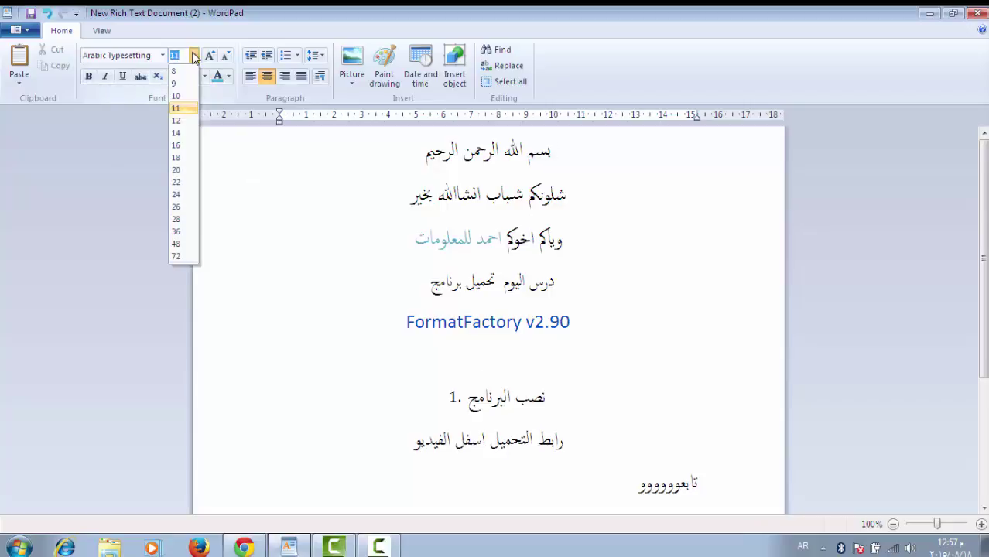
{"action": "left_click", "coordinate": [185, 232]}
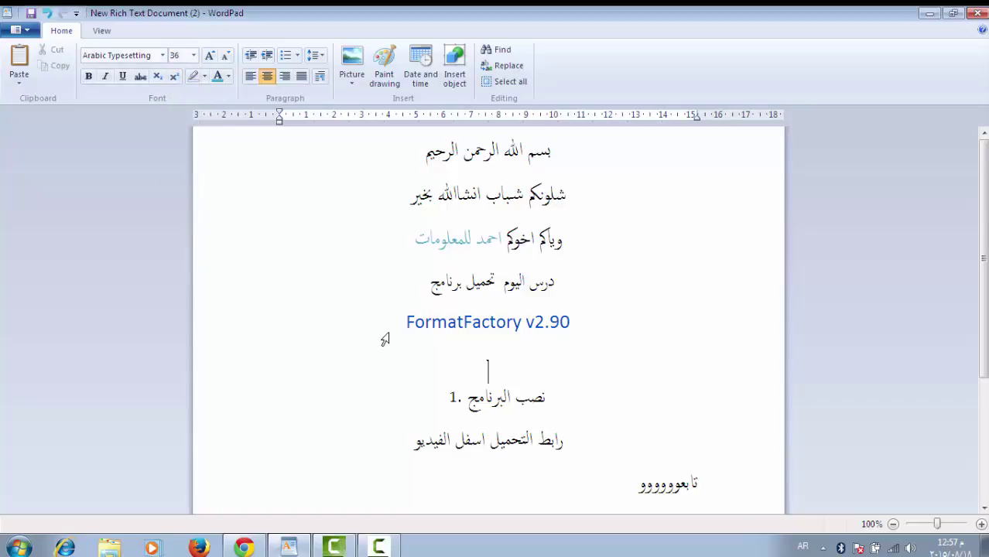
Write the line "البرنامج لتحويل كافة الملفات" below the FormatFactory v2.90 heading.
{"action": "type", "text": "البر"}
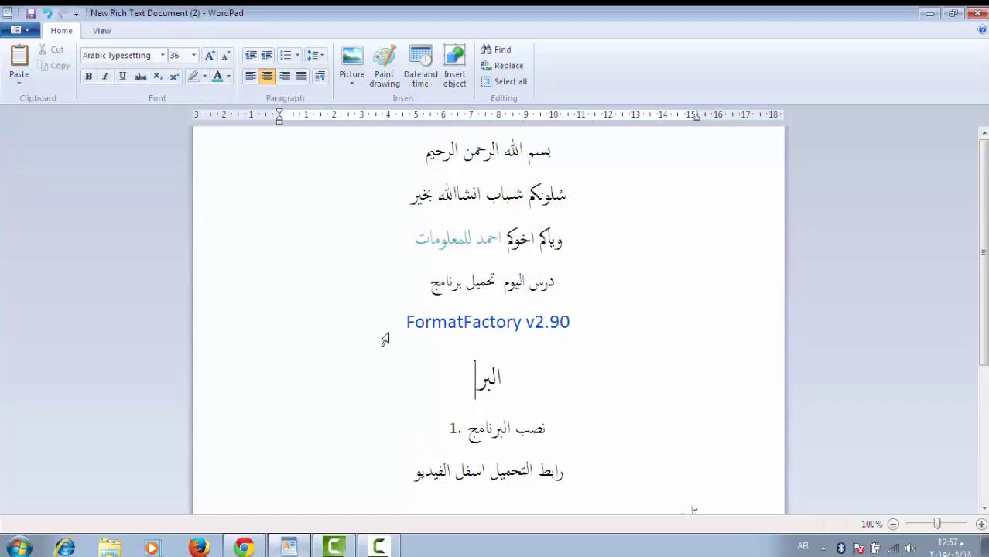
{"action": "type", "text": "نام"}
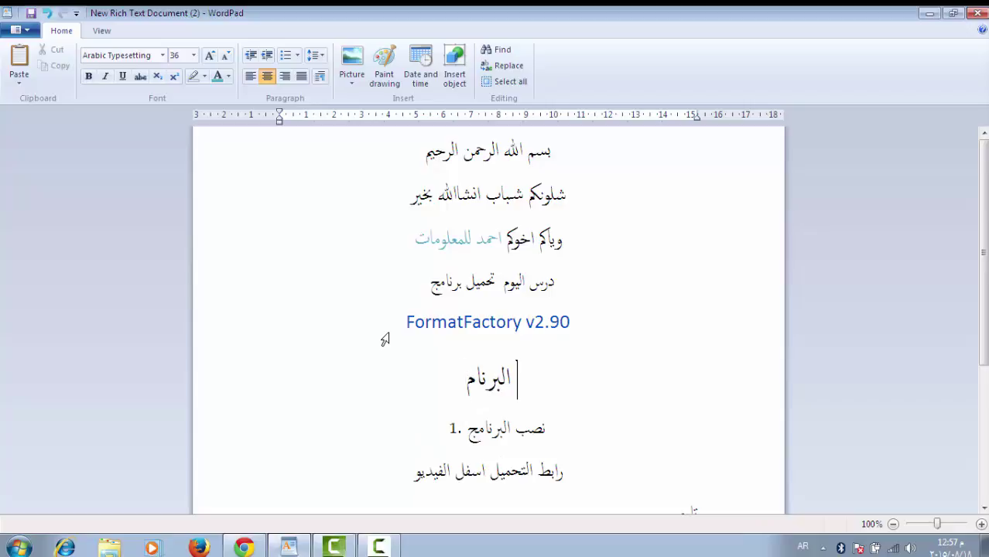
{"action": "key", "text": "BackSpace"}
{"action": "key", "text": "BackSpace"}
{"action": "type", "text": "امج"}
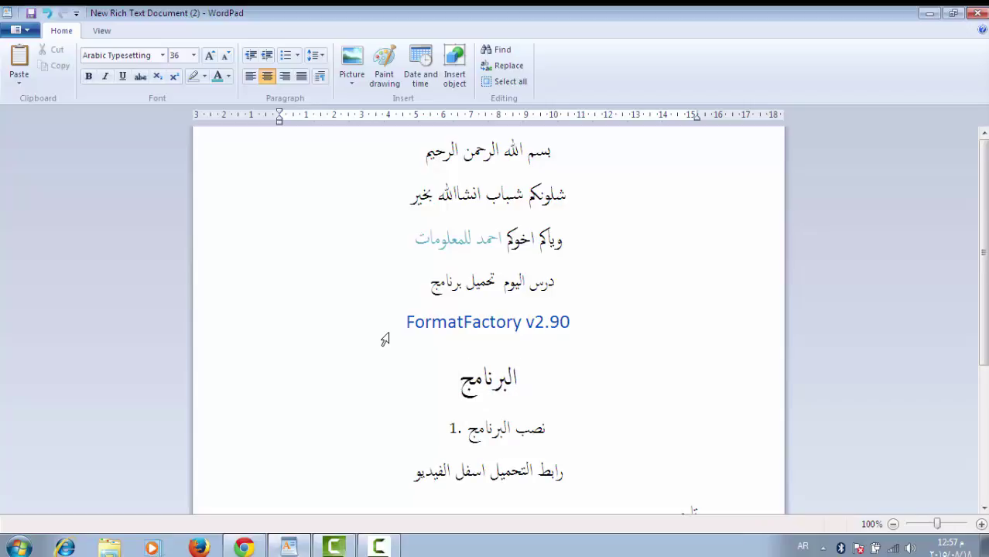
{"action": "type", "text": " لتح"}
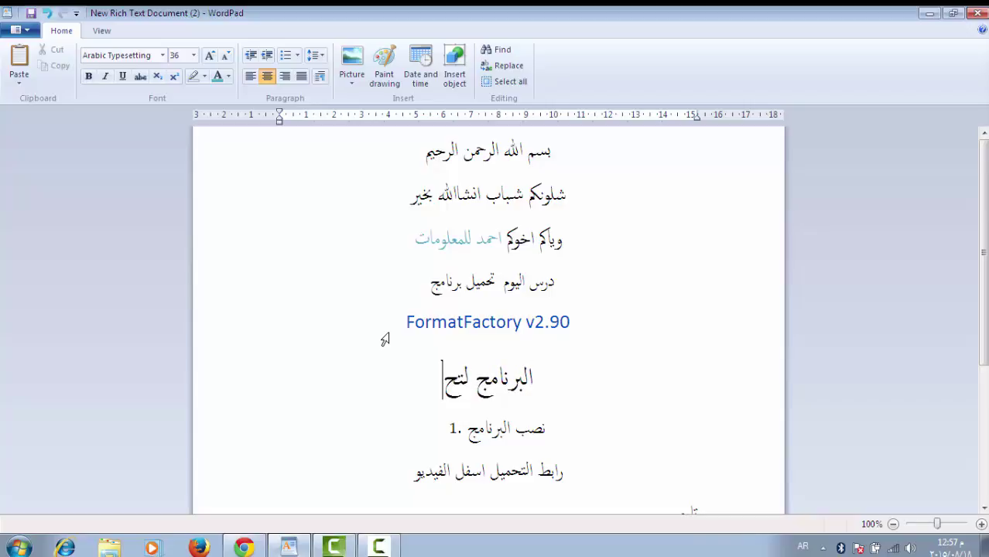
{"action": "type", "text": "ويل"}
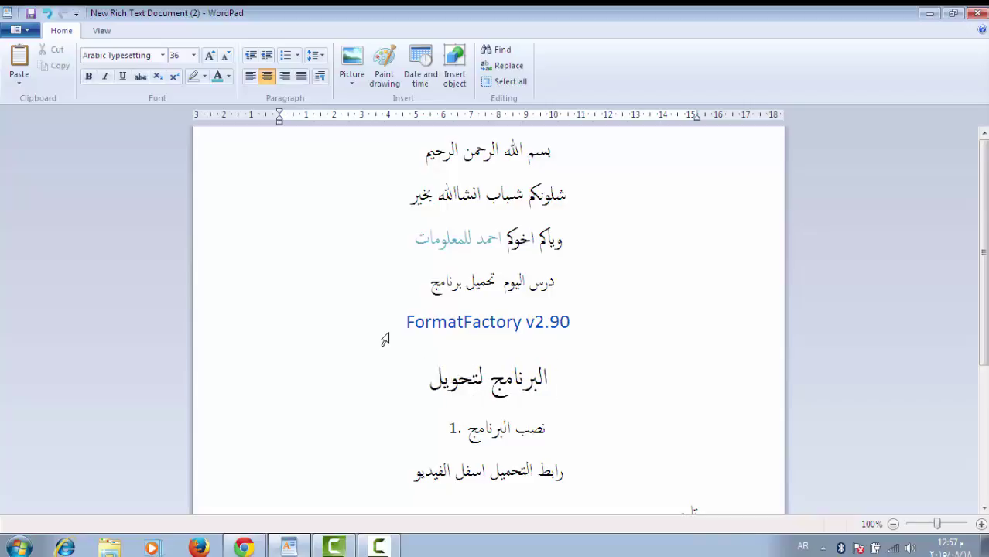
{"action": "type", "text": " كاف"}
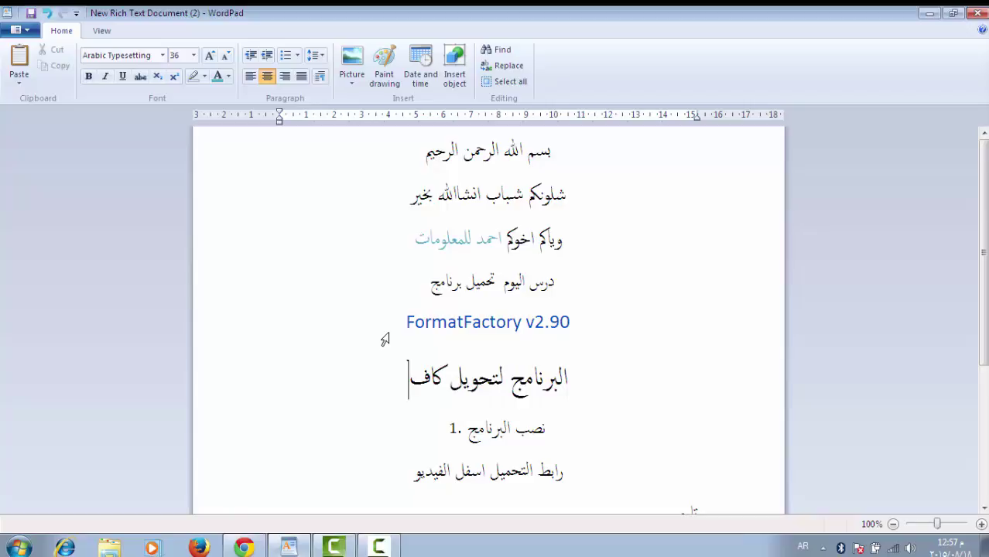
{"action": "type", "text": "ة الملف"}
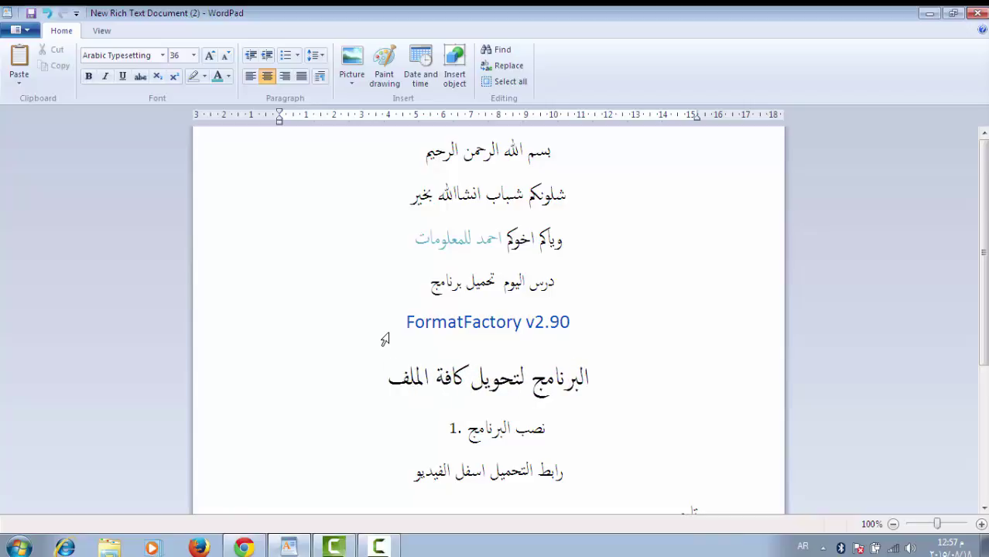
{"action": "type", "text": "ات"}
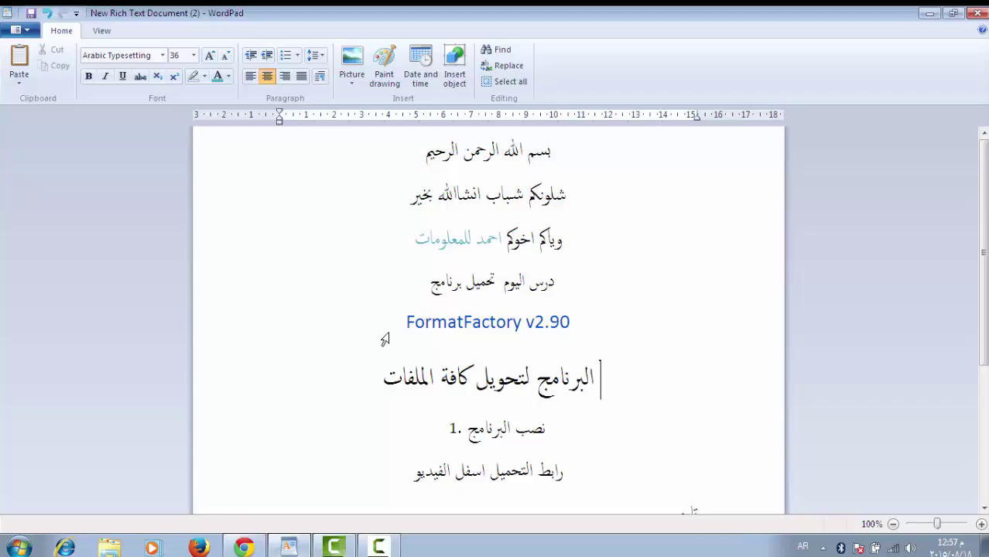
Add a second description line reading "الصوتية والفيديو و الكثير من المميزات".
{"action": "key", "text": "Return"}
{"action": "type", "text": "الص"}
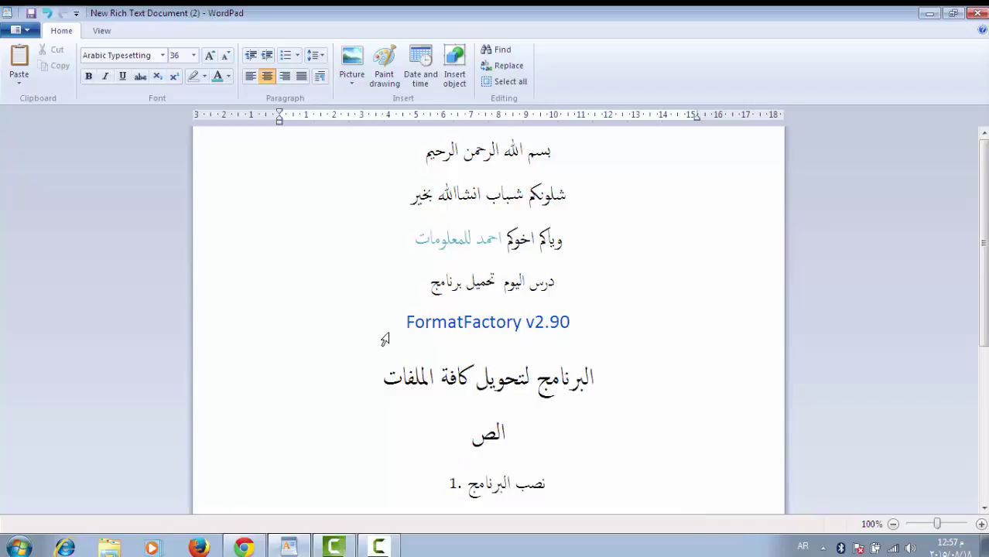
{"action": "type", "text": "وتية"}
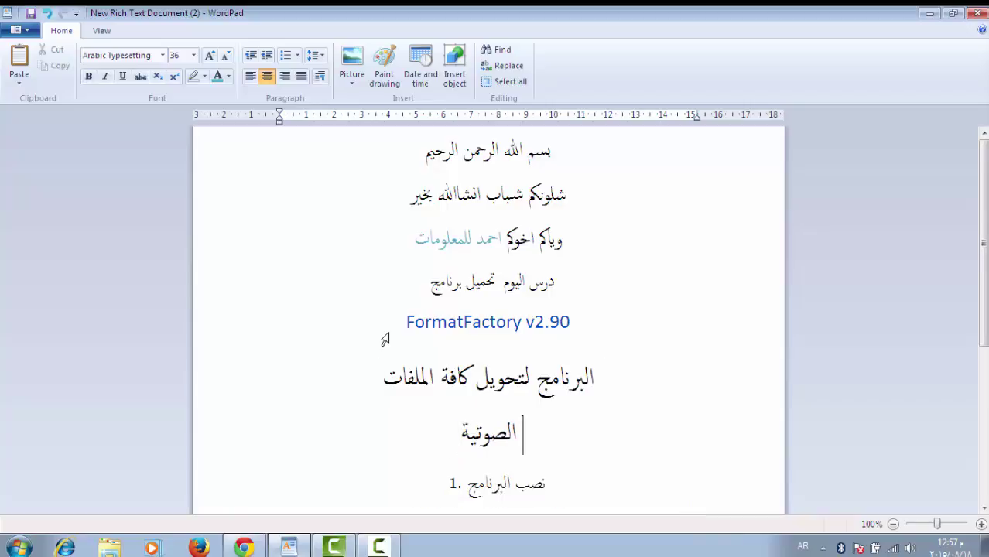
{"action": "type", "text": " والف"}
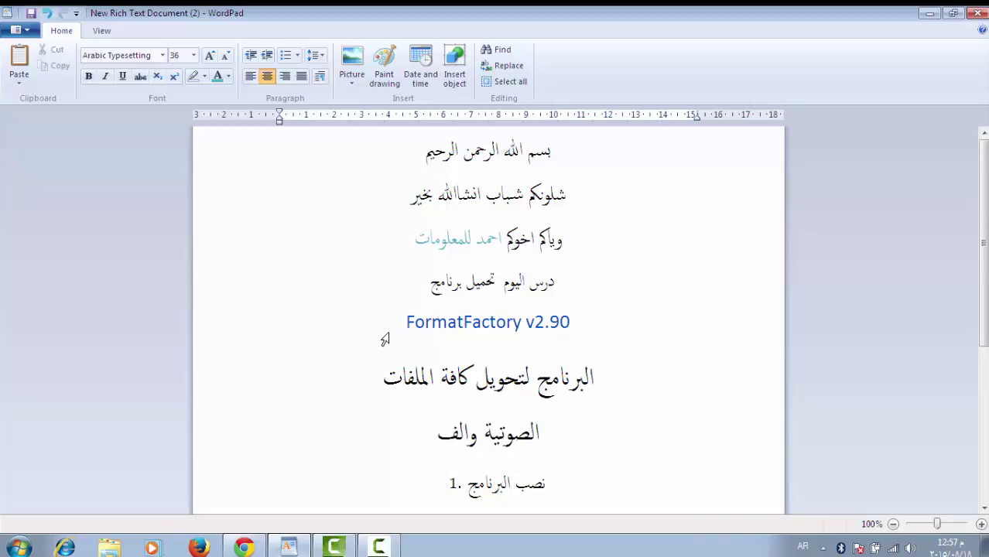
{"action": "type", "text": "يديو"}
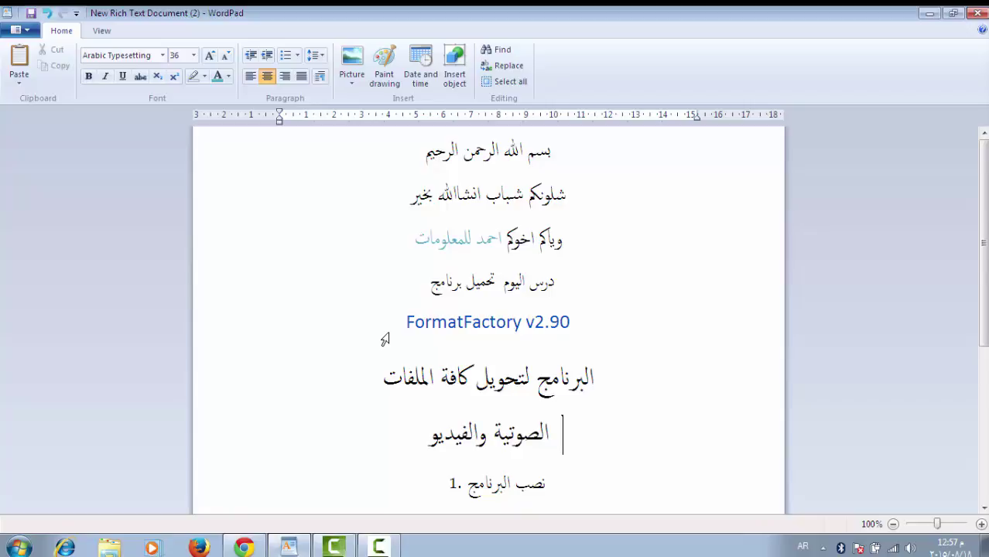
{"action": "type", "text": " ا"}
{"action": "key", "text": "BackSpace"}
{"action": "type", "text": "و الك"}
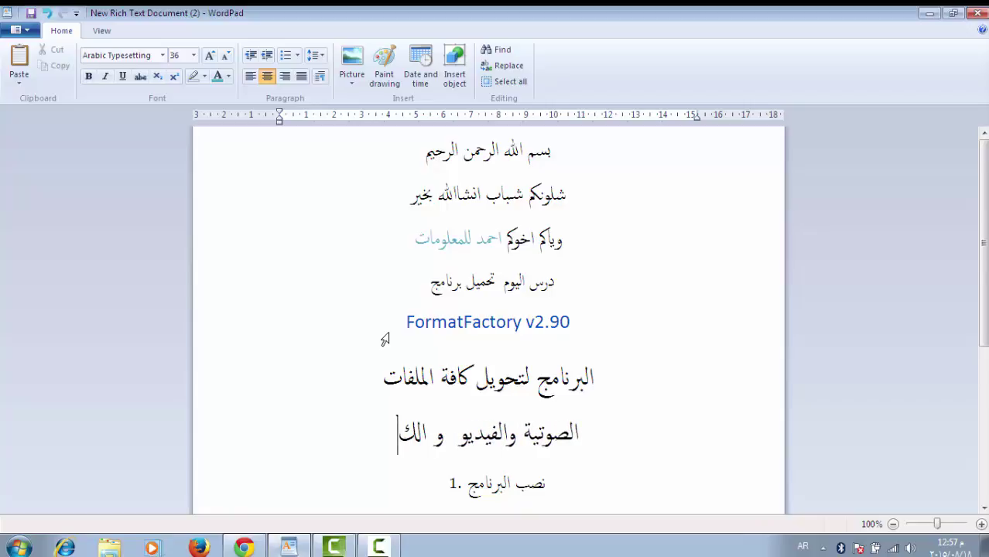
{"action": "type", "text": "ثير من"}
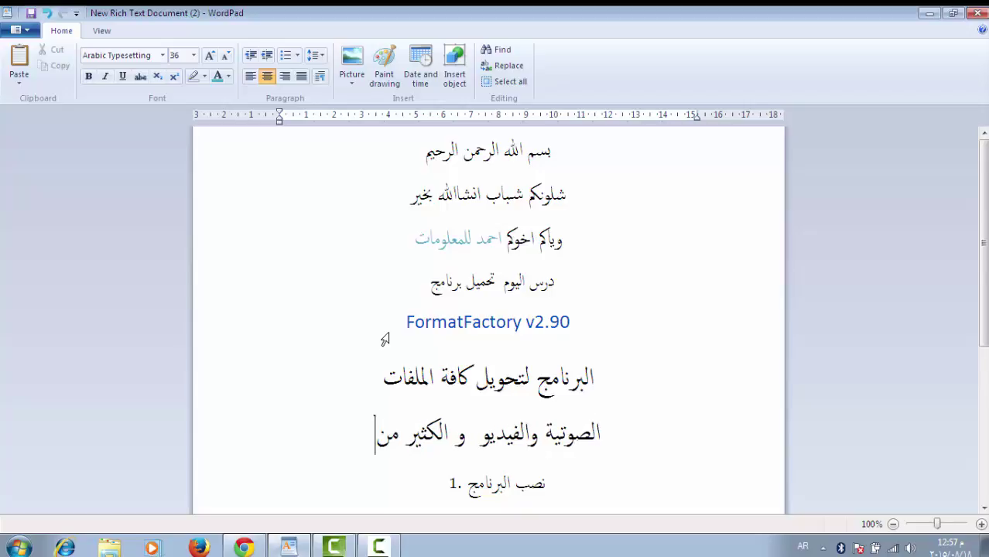
{"action": "type", "text": " الم"}
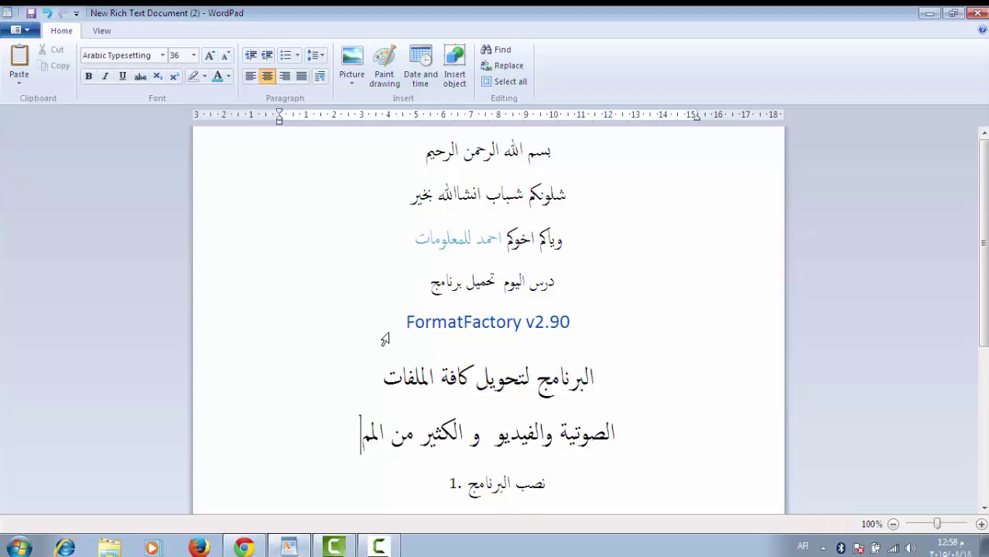
{"action": "type", "text": "ميزات"}
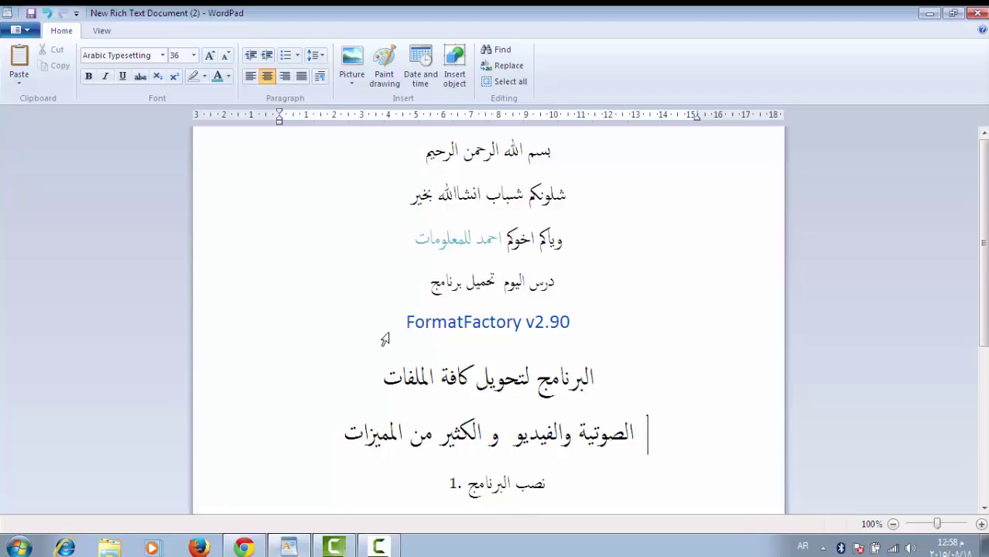
{"action": "left_click_drag", "start_coordinate": [570, 474], "coordinate": [485, 486]}
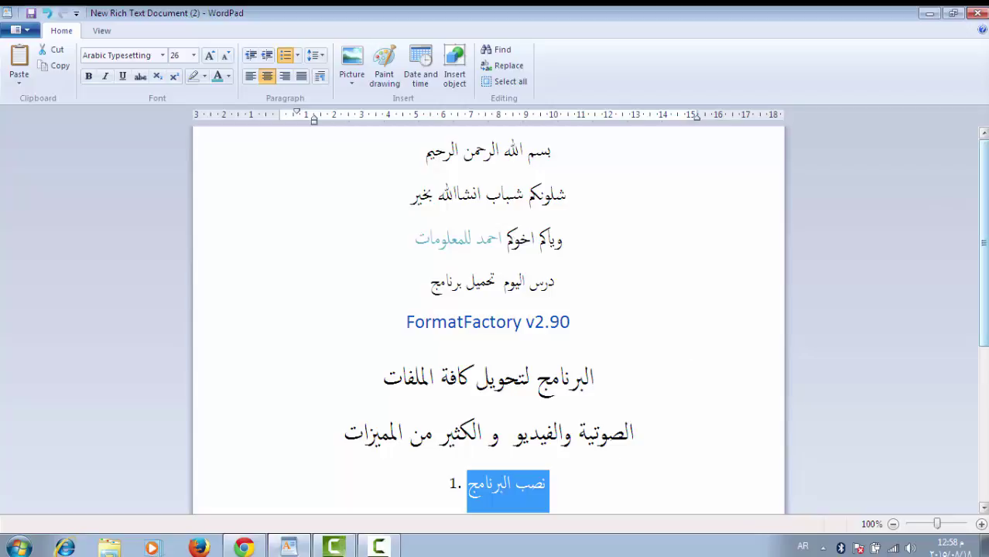
{"action": "scroll", "coordinate": [611, 449], "scroll_direction": "down", "scroll_amount": 1}
{"action": "left_click_drag", "start_coordinate": [733, 420], "coordinate": [630, 429]}
{"action": "left_click", "coordinate": [705, 428]}
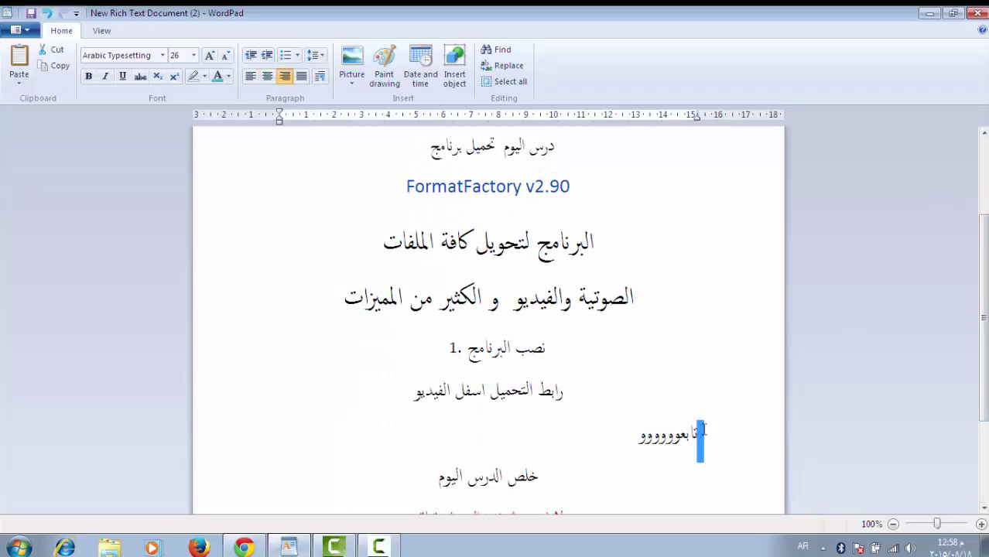
Turn off automatic icon arrangement on the desktop and move the FormatFactory v2.90 installer to the middle of the desktop.
{"action": "key", "text": "super+d"}
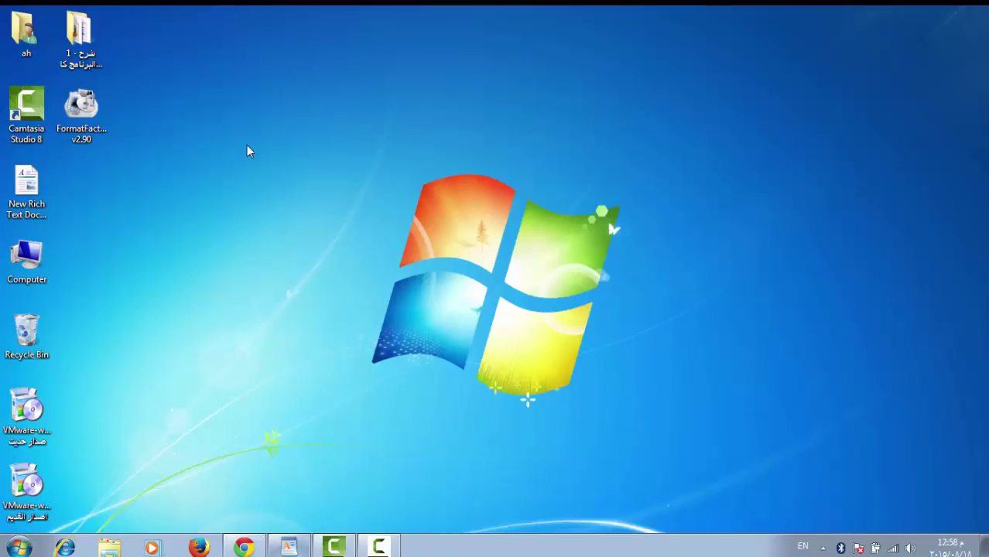
{"action": "left_click_drag", "start_coordinate": [81, 108], "coordinate": [490, 135]}
{"action": "left_click_drag", "start_coordinate": [547, 227], "coordinate": [457, 220]}
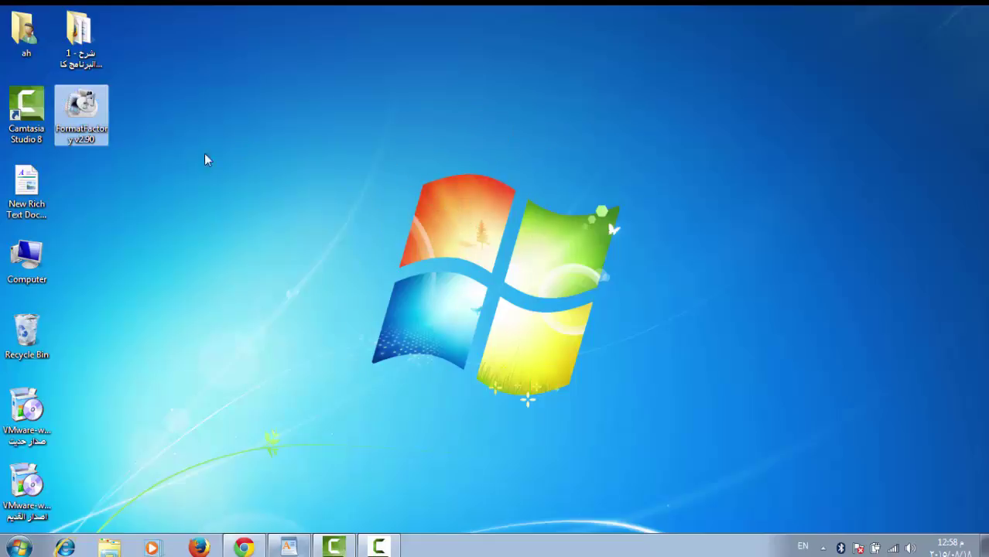
{"action": "right_click", "coordinate": [387, 189]}
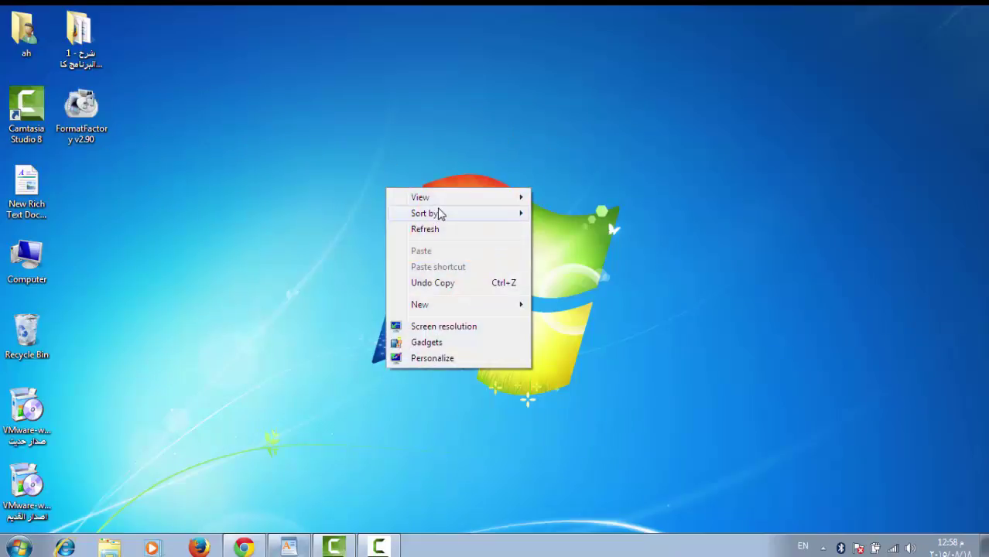
{"action": "mouse_move", "coordinate": [433, 198]}
{"action": "left_click", "coordinate": [584, 250]}
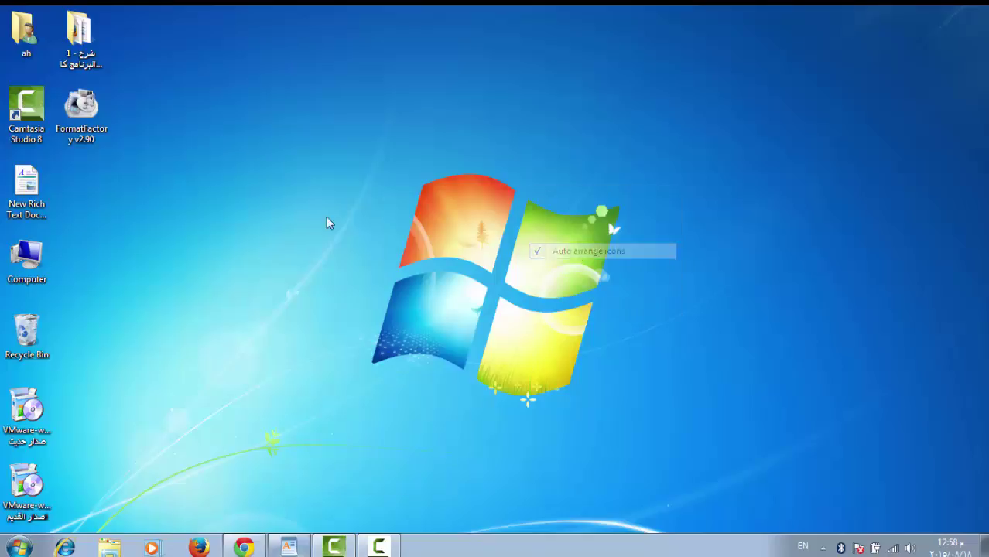
{"action": "left_click_drag", "start_coordinate": [87, 91], "coordinate": [476, 225]}
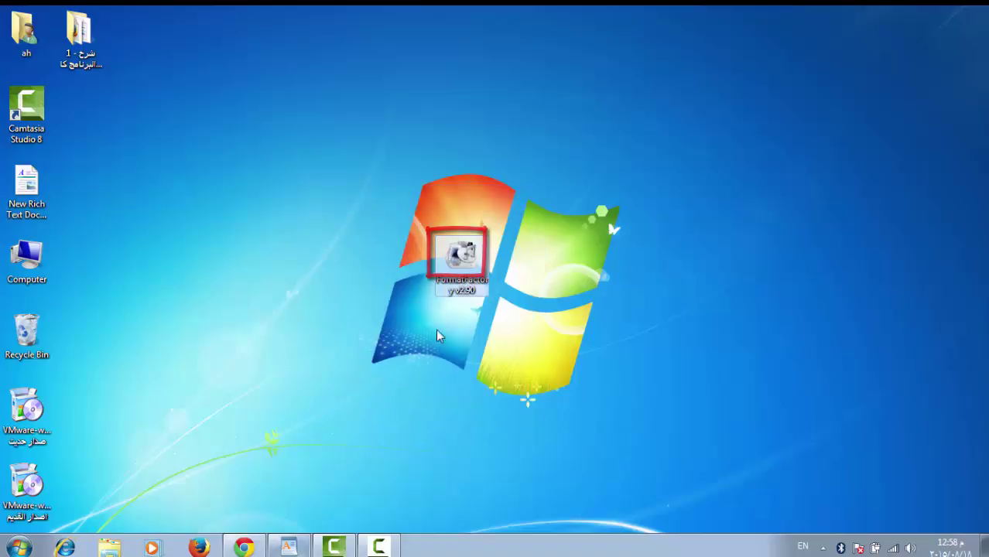
Launch the FormatFactory v2.90 installer from the desktop to open its setup wizard.
{"action": "right_click", "coordinate": [466, 263]}
{"action": "left_click", "coordinate": [507, 142]}
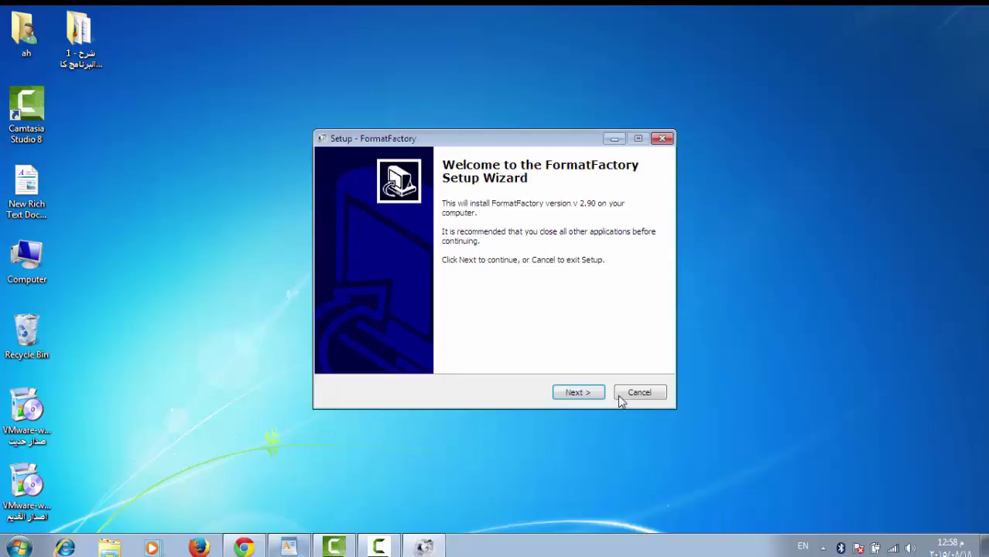
Keep the C:\Program Files\FormatFactory destination and FormatFactory Start Menu folder, leave the desktop icon option off, and review the installation summary.
{"action": "left_click", "coordinate": [573, 394]}
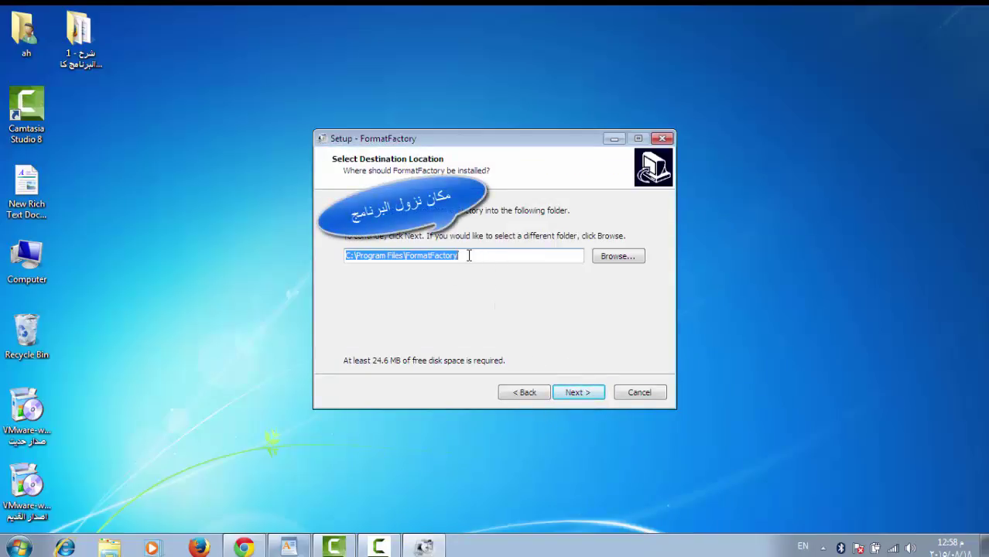
{"action": "left_click", "coordinate": [574, 393]}
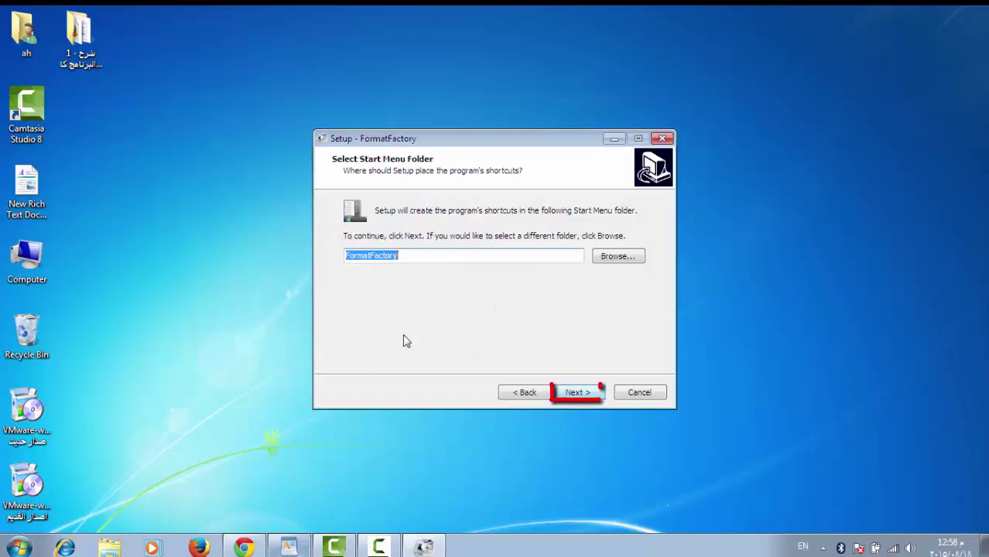
{"action": "left_click", "coordinate": [576, 392]}
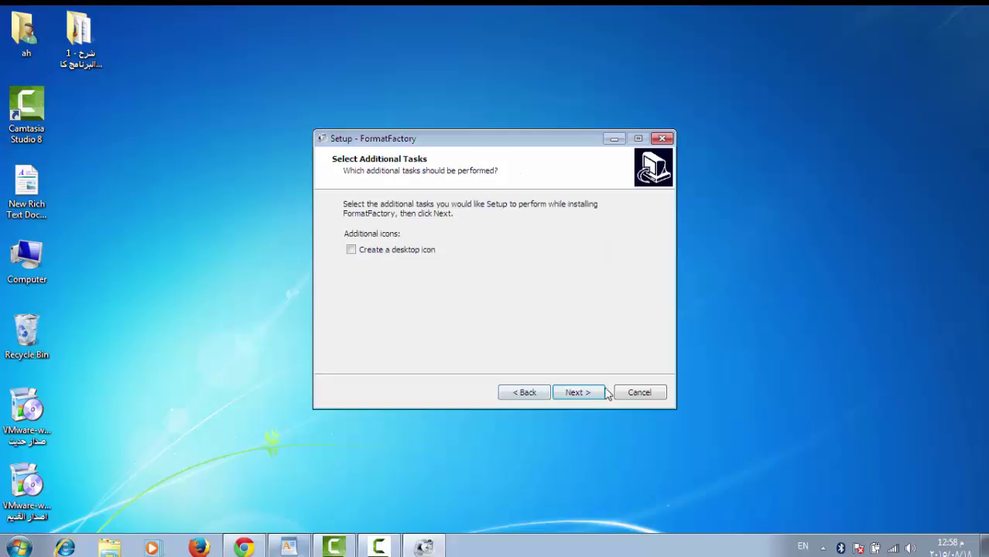
{"action": "left_click", "coordinate": [577, 392]}
{"action": "left_click_drag", "start_coordinate": [481, 235], "coordinate": [429, 331]}
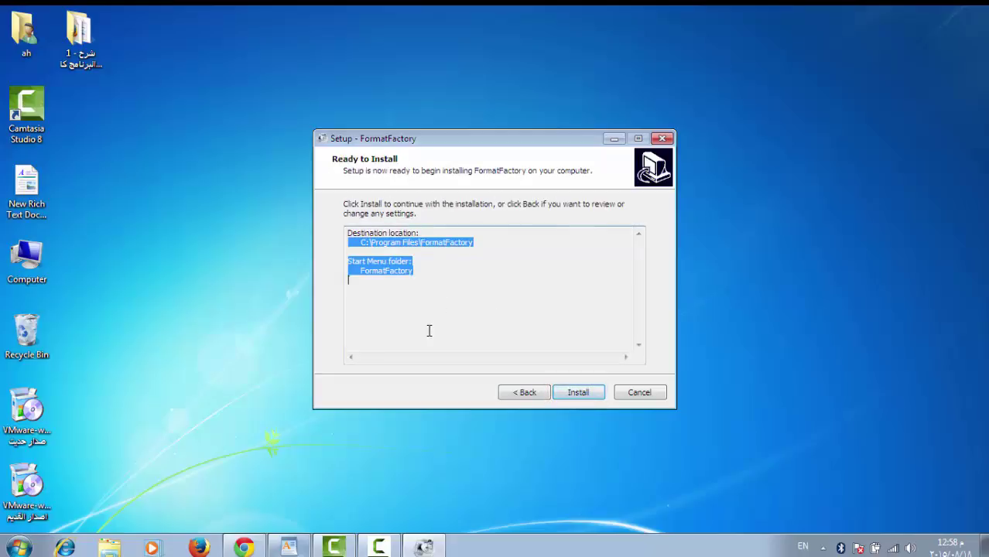
Install FormatFactory and finish the setup wizard with the option to launch the program enabled.
{"action": "left_click", "coordinate": [580, 393]}
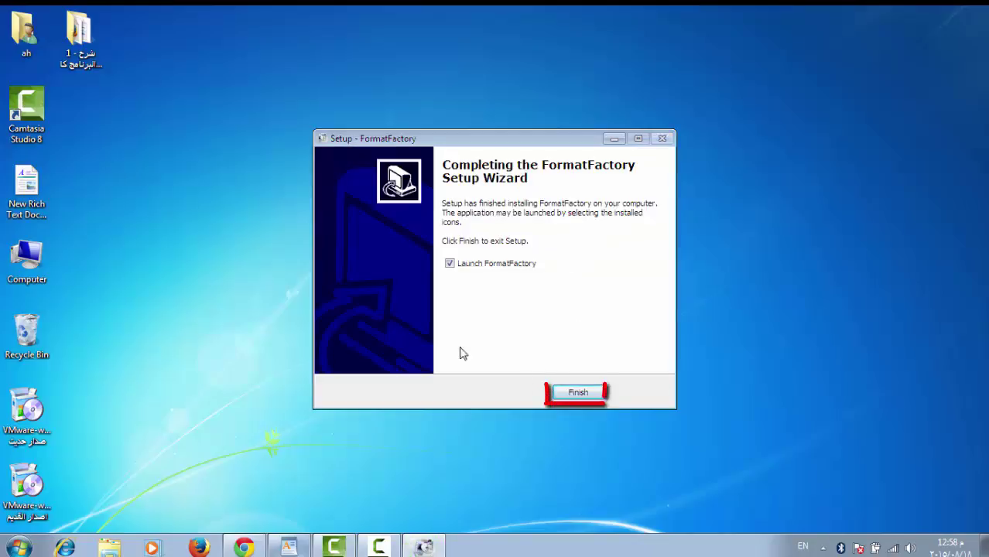
{"action": "left_click", "coordinate": [578, 393]}
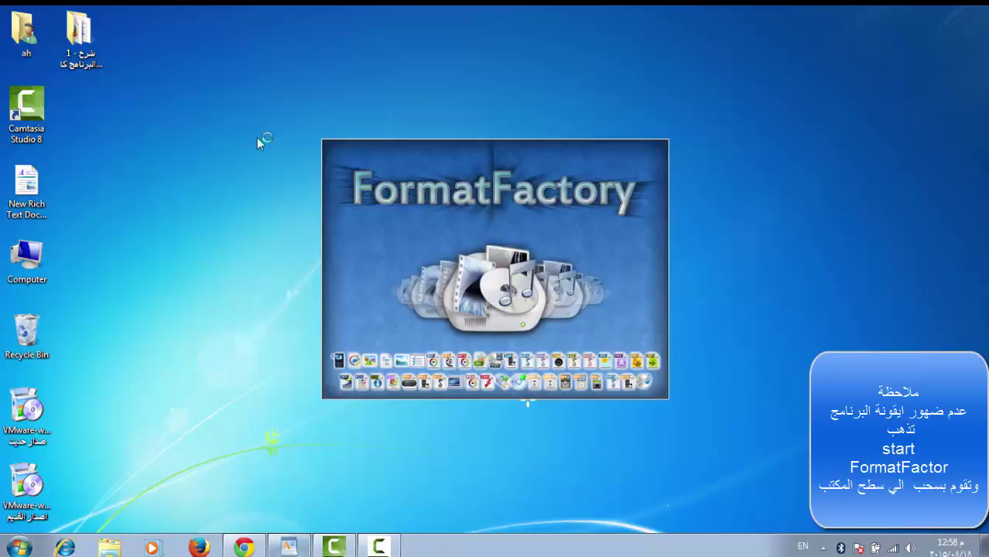
{"action": "right_click", "coordinate": [198, 321]}
{"action": "left_click", "coordinate": [242, 363]}
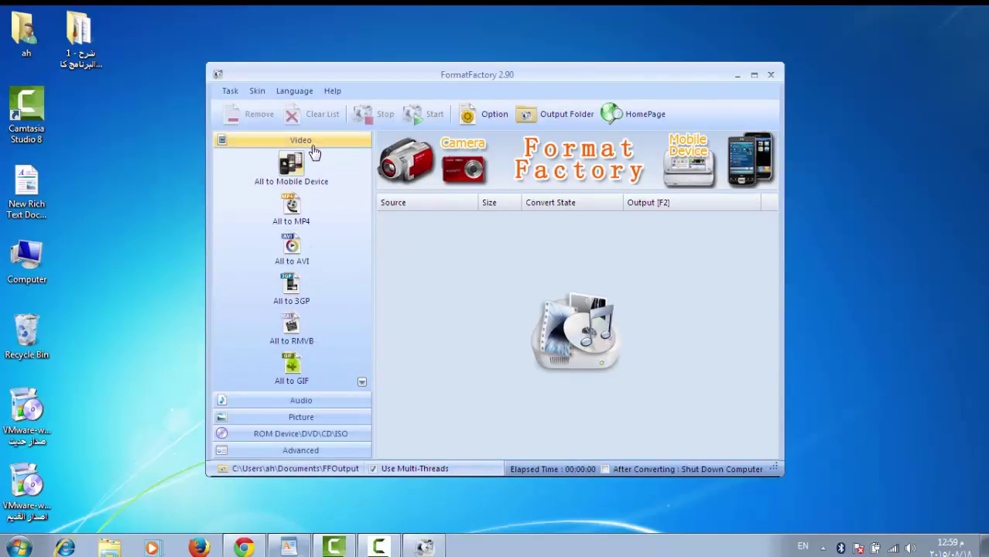
Look through the Audio, Picture and ROM Device\DVD\CD\ISO conversion categories, and close FormatFactory.
{"action": "left_click", "coordinate": [237, 401]}
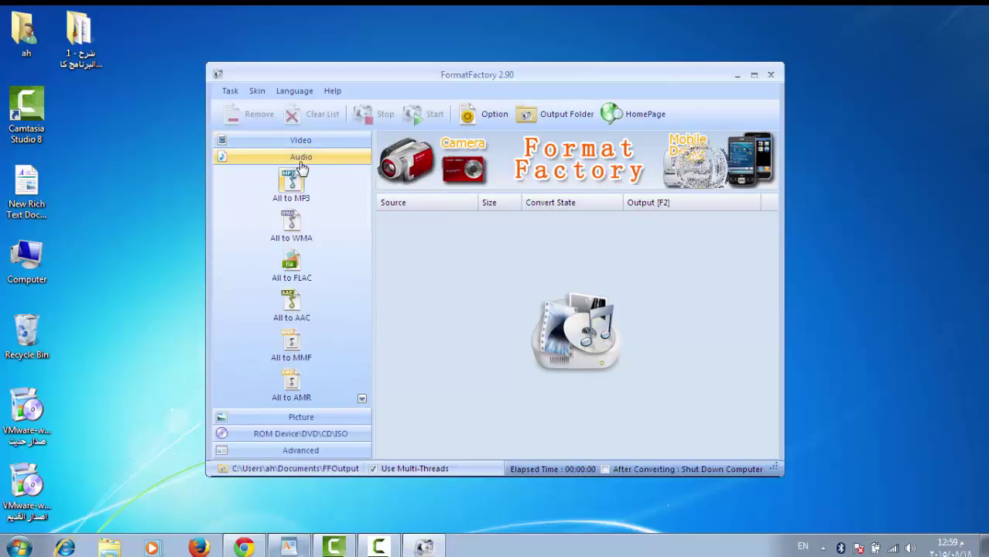
{"action": "left_click", "coordinate": [288, 417]}
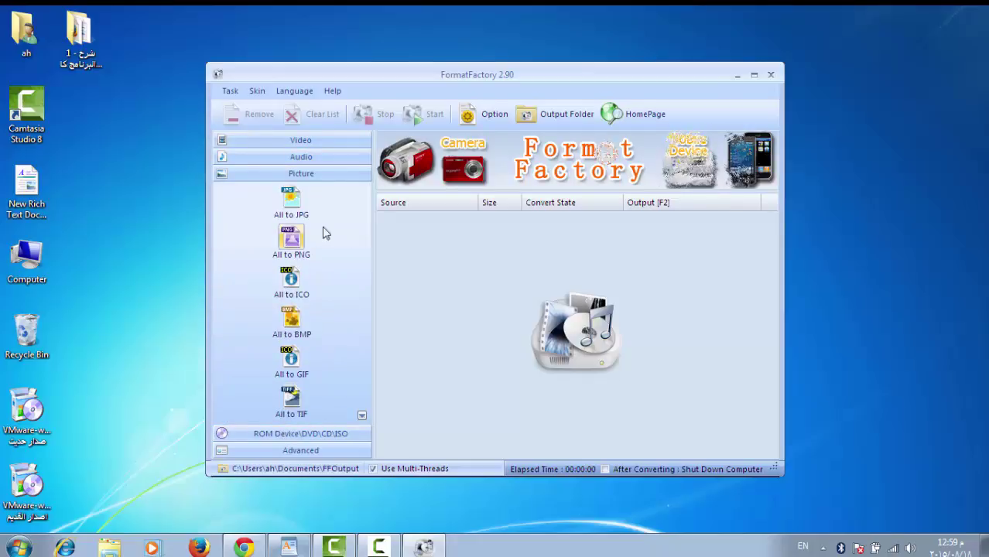
{"action": "left_click", "coordinate": [281, 438]}
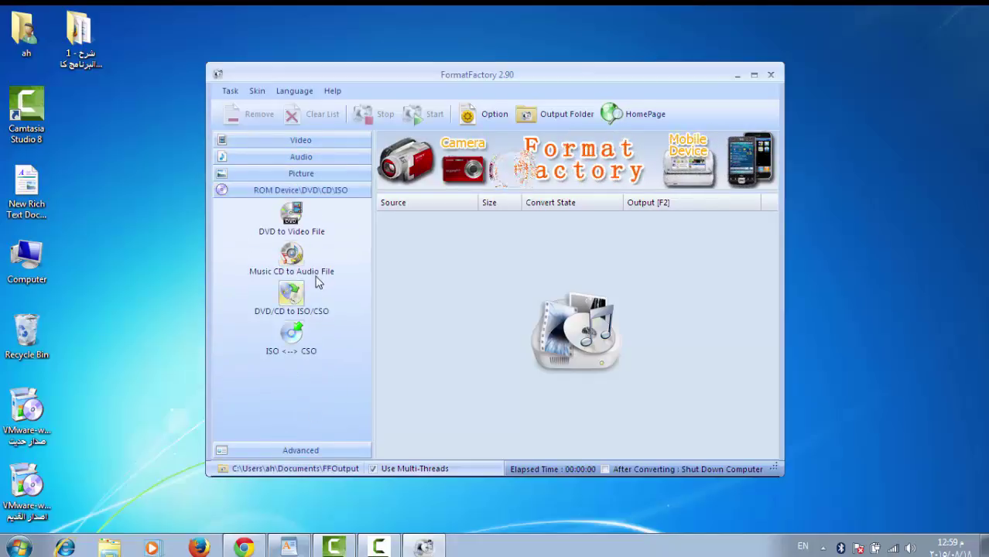
{"action": "left_click", "coordinate": [770, 75]}
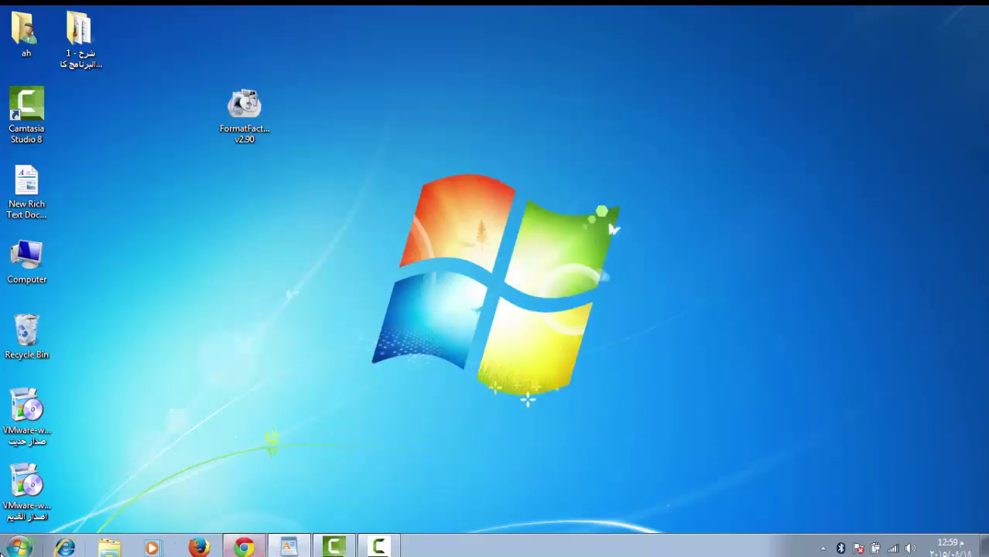
{"action": "left_click", "coordinate": [17, 546]}
{"action": "left_click", "coordinate": [499, 327]}
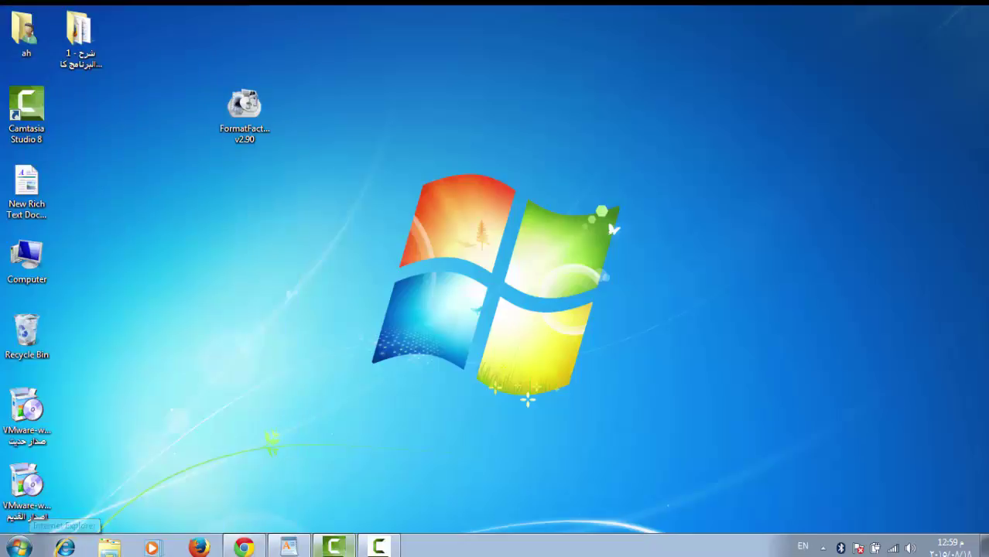
Switch to the WordPad document and insert a blank line above the numbered line "نصب البرنامج".
{"action": "left_click", "coordinate": [288, 547]}
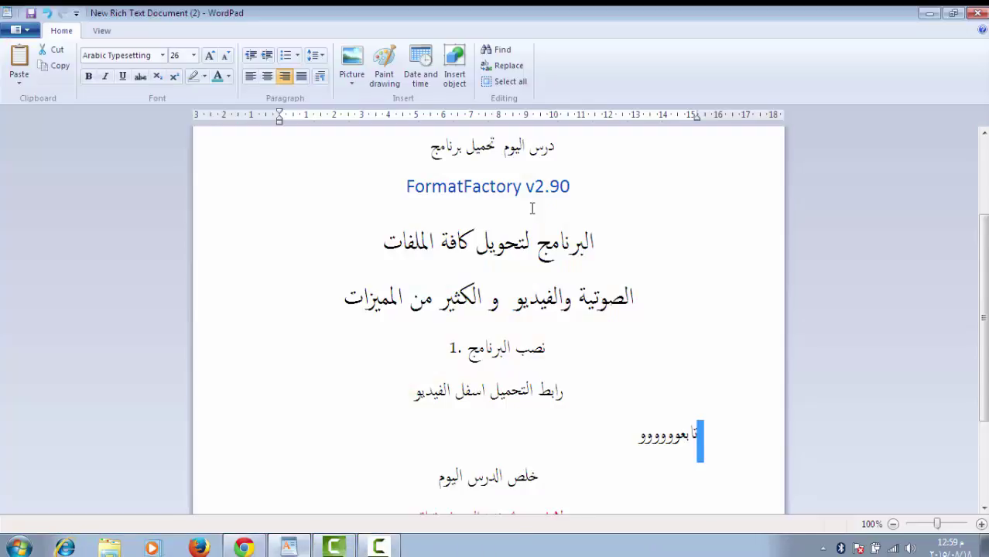
{"action": "left_click_drag", "start_coordinate": [564, 341], "coordinate": [599, 322]}
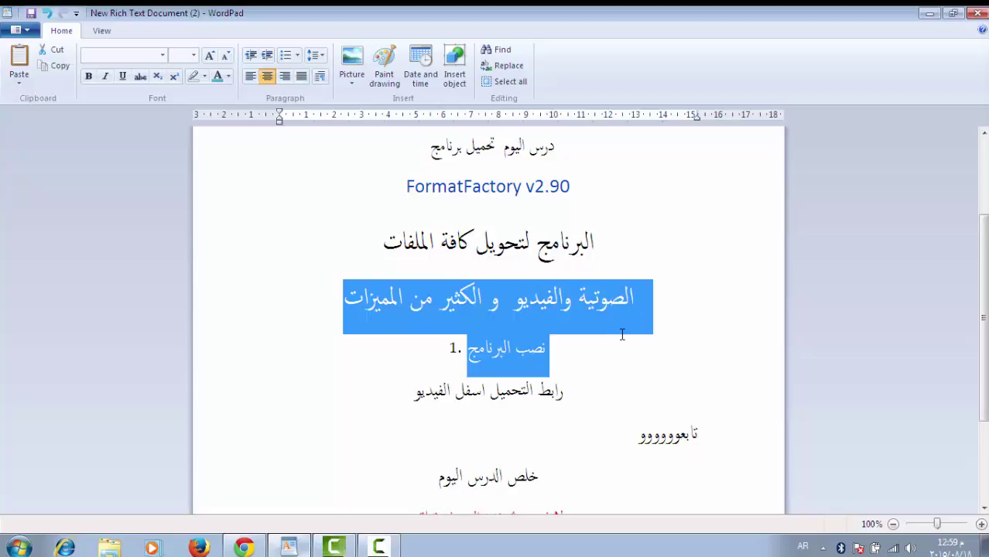
{"action": "left_click", "coordinate": [623, 335]}
{"action": "key", "text": "Return"}
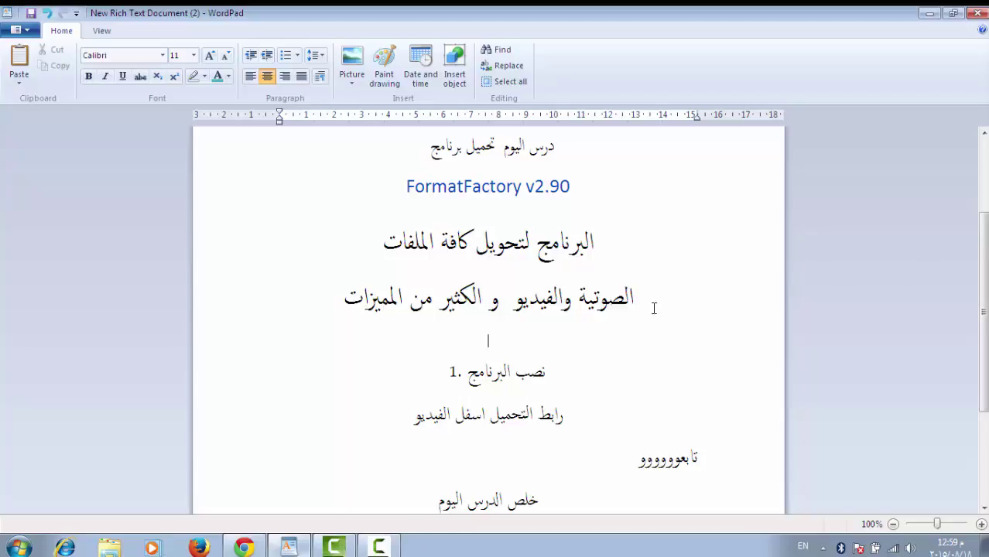
Delete the right-aligned line "تابعوووووو" below the download link line.
{"action": "triple_click", "coordinate": [578, 418]}
{"action": "left_click", "coordinate": [619, 416]}
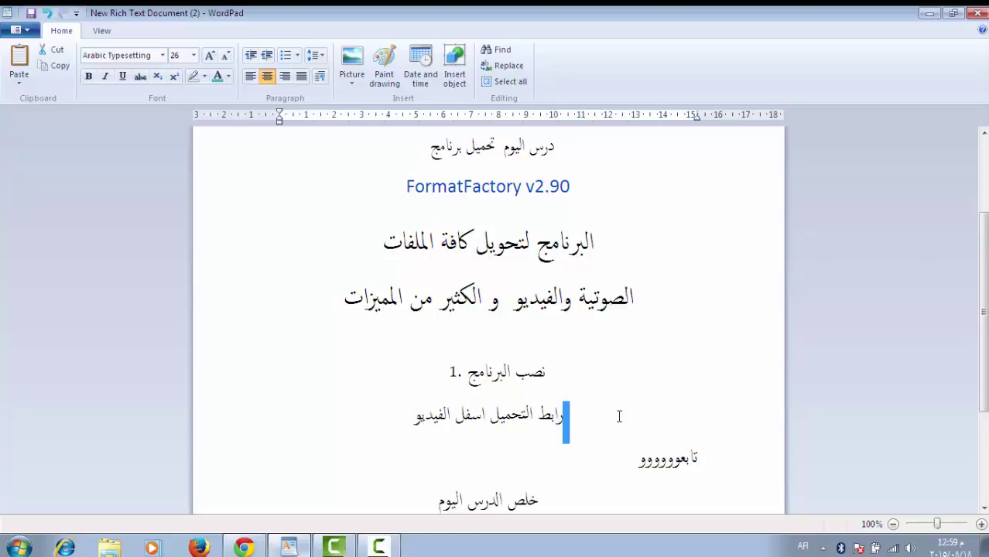
{"action": "double_click", "coordinate": [626, 464]}
{"action": "scroll", "coordinate": [706, 470], "scroll_direction": "down", "scroll_amount": 1}
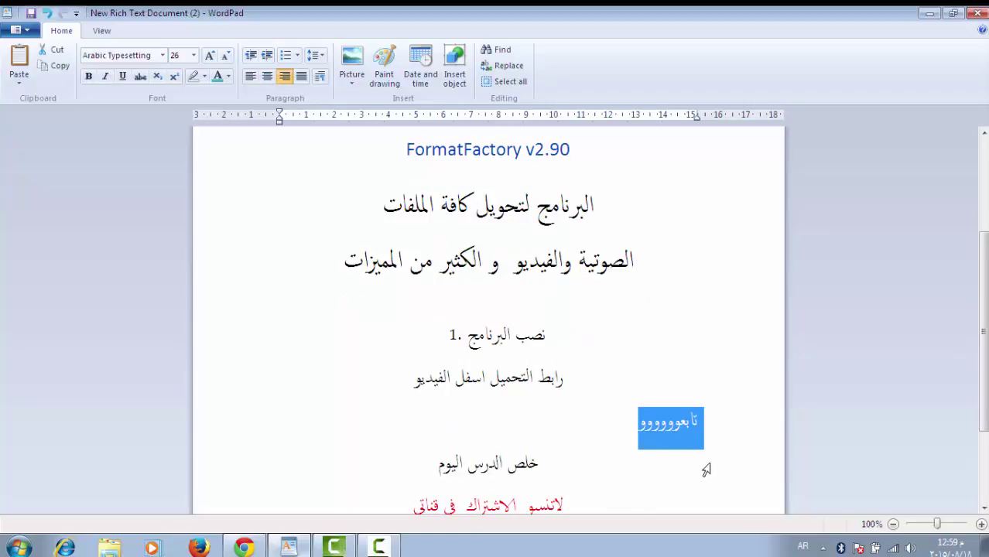
{"action": "key", "text": "Delete"}
Go over the closing lines of the document, from the red subscription reminder to "شكراً للمتابعة".
{"action": "left_click_drag", "start_coordinate": [547, 430], "coordinate": [578, 467]}
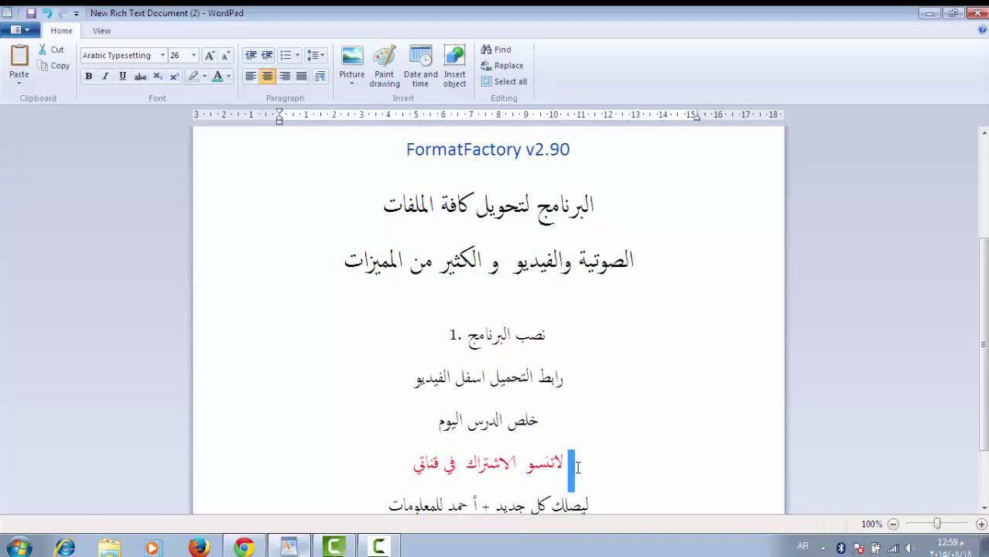
{"action": "scroll", "coordinate": [647, 406], "scroll_direction": "down", "scroll_amount": 2}
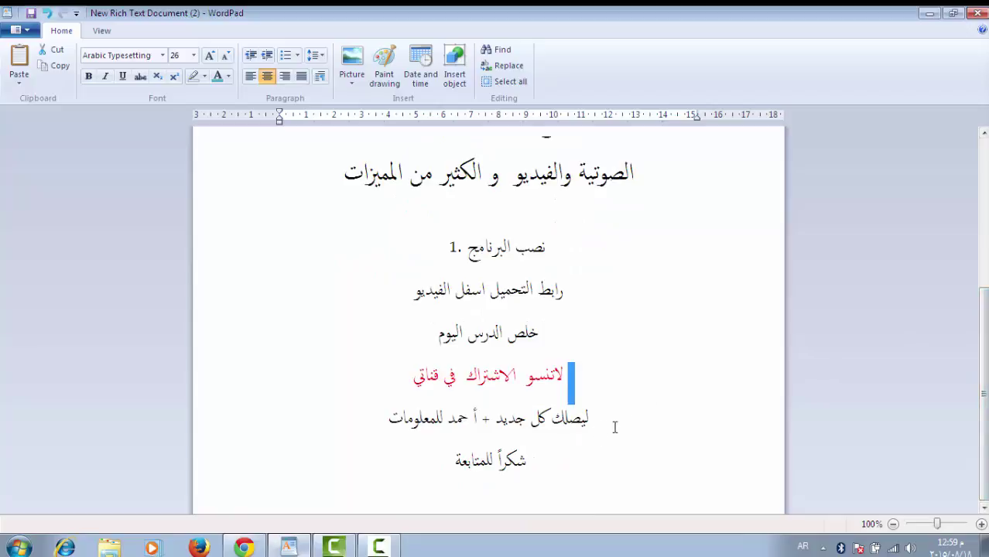
{"action": "left_click_drag", "start_coordinate": [614, 424], "coordinate": [445, 452]}
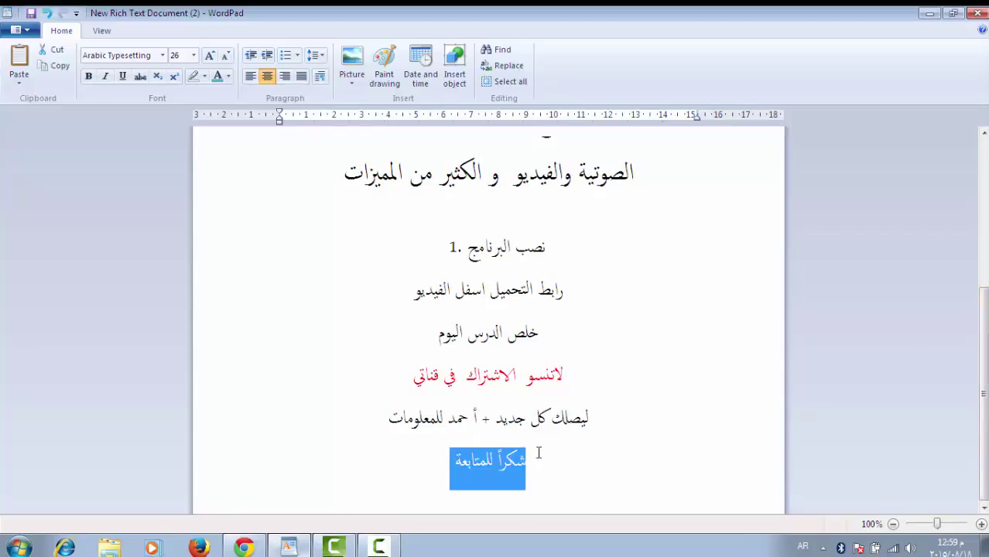
Switch to the Camtasia recorder and stop the screen recording.
{"action": "left_click", "coordinate": [379, 547]}
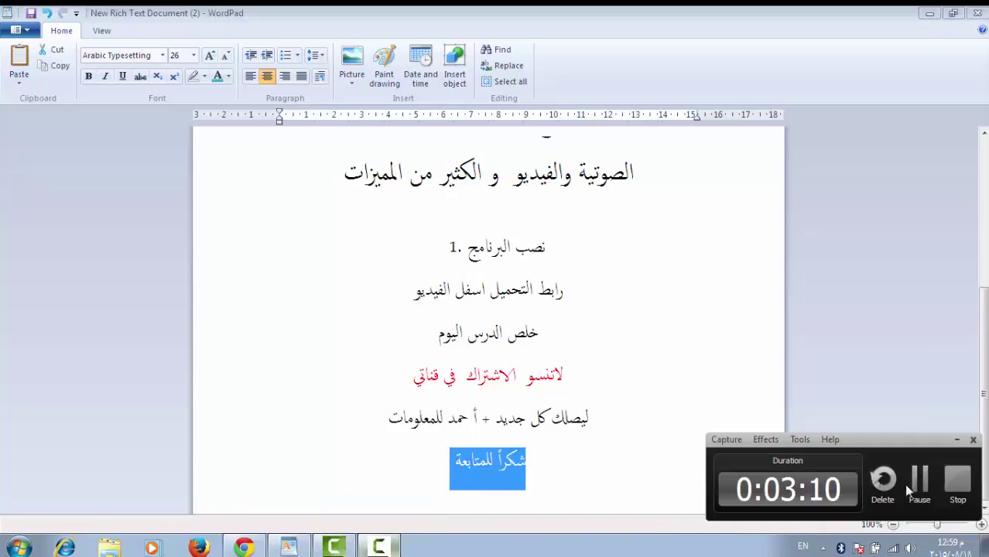
{"action": "left_click", "coordinate": [958, 482]}
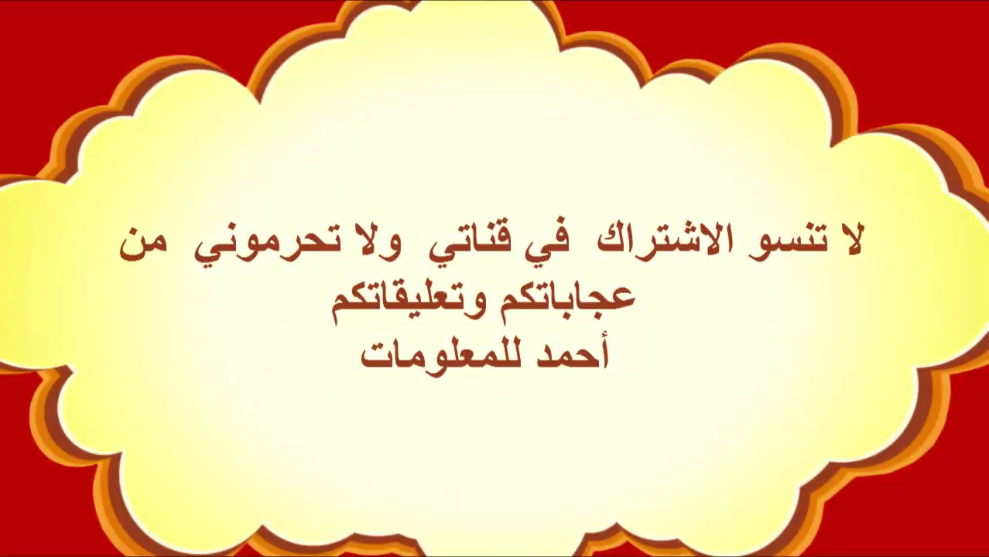